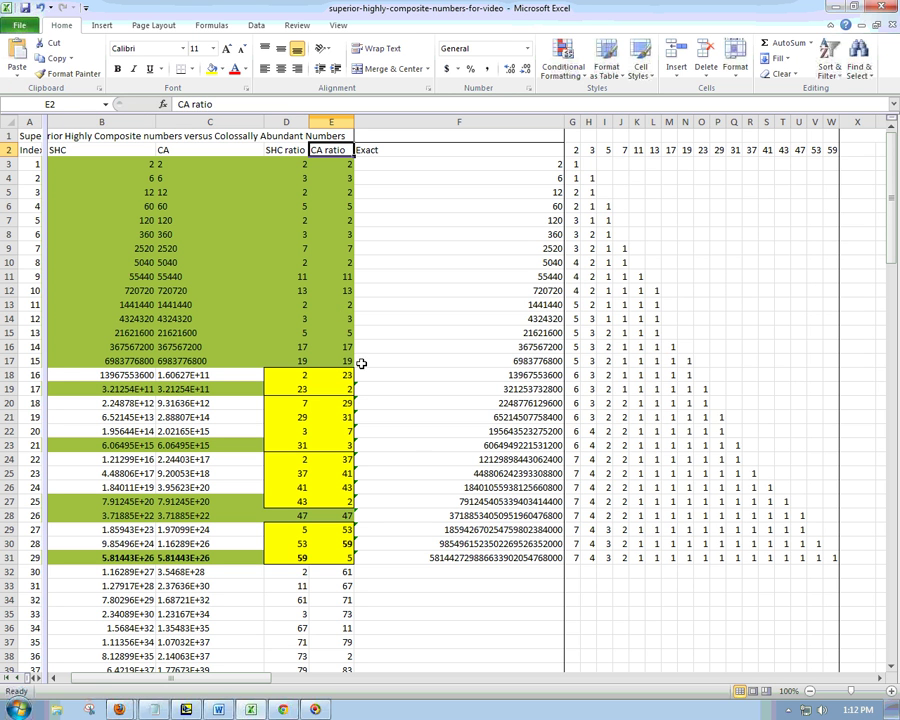
# - Examine the prime exponents in G3:R17 and compare the SHC and CA ratios and matching numbers in rows 18 to 23
pyautogui.moveTo(571, 164); pyautogui.dragTo(752, 362)
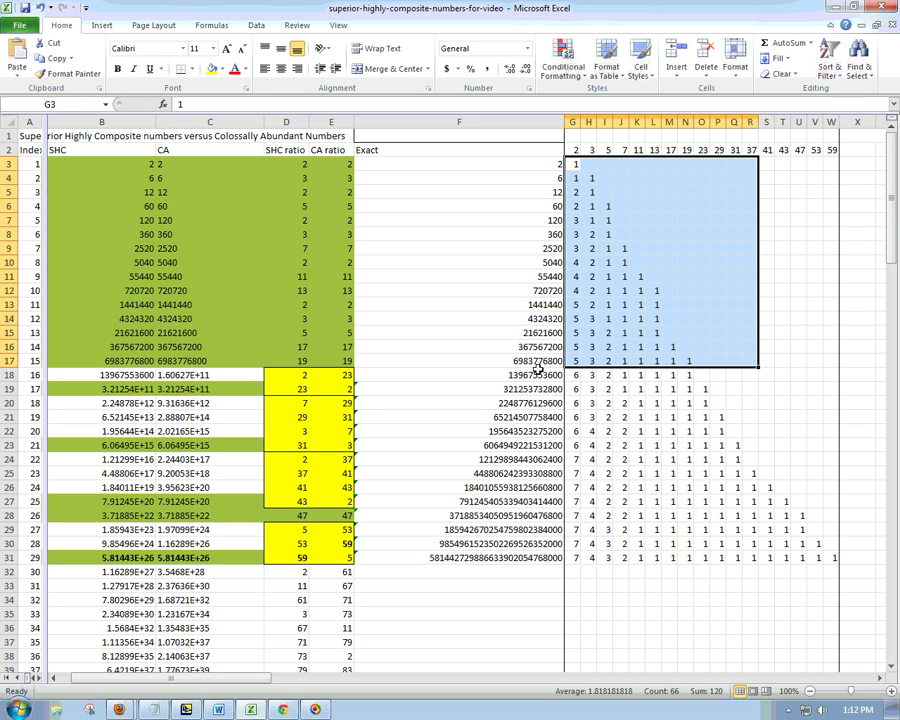
pyautogui.click(297, 375)
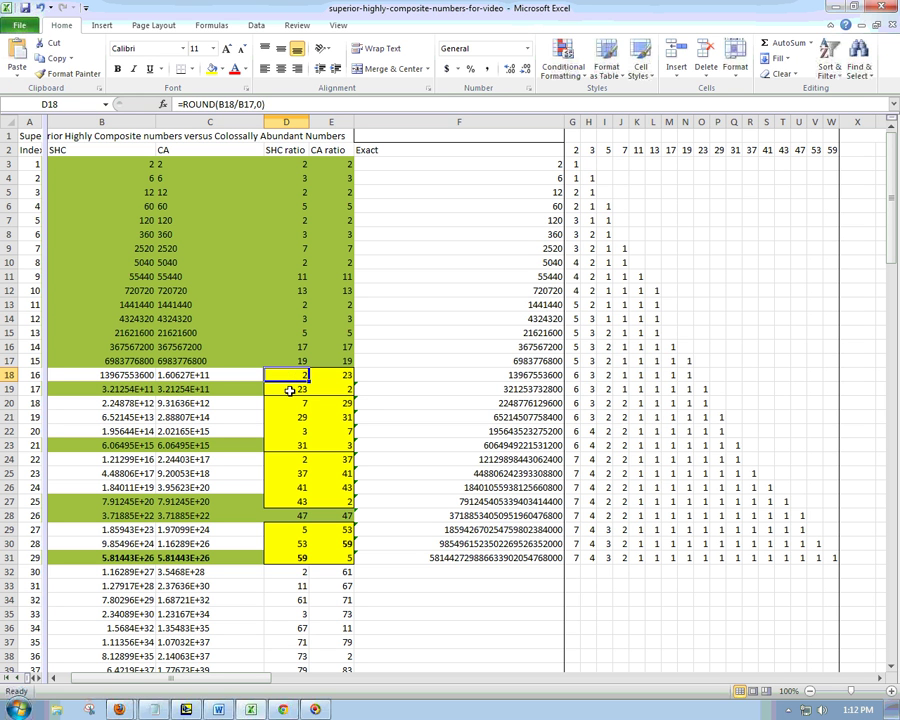
pyautogui.press('Down')
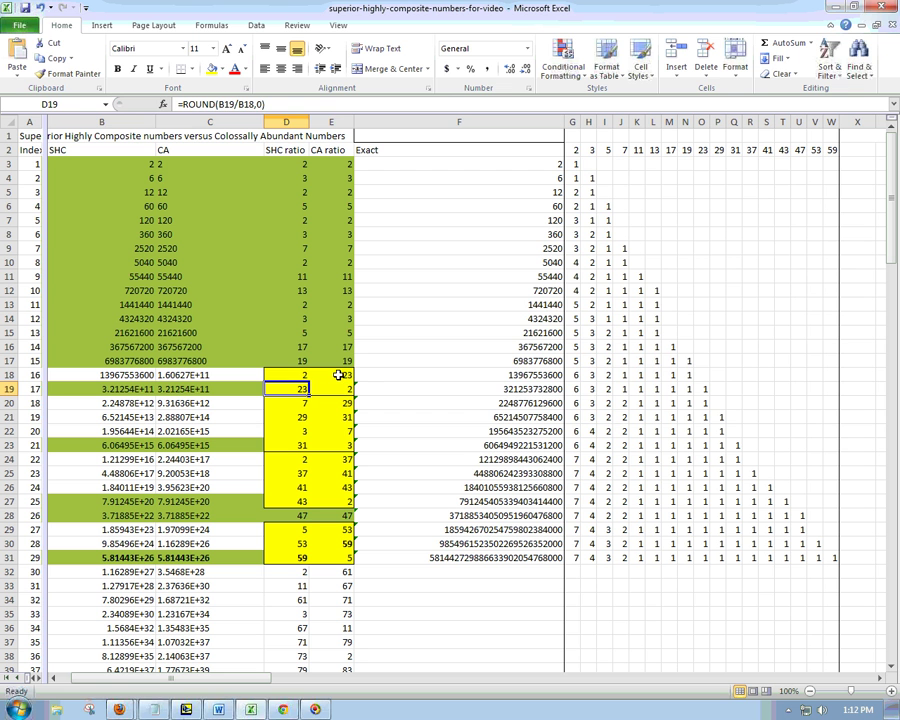
pyautogui.press('Right')
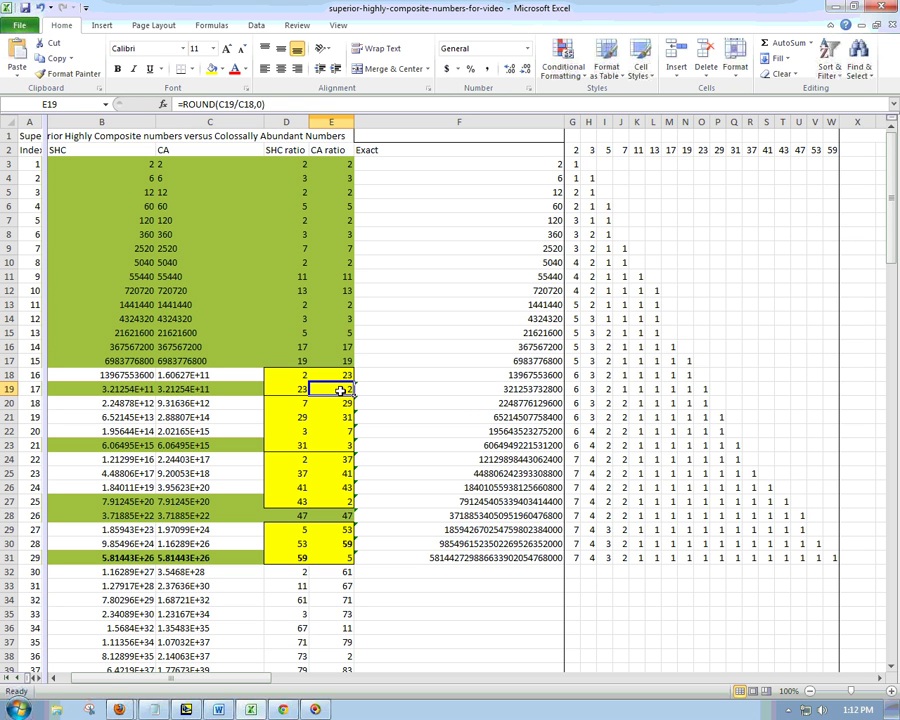
pyautogui.click(288, 404)
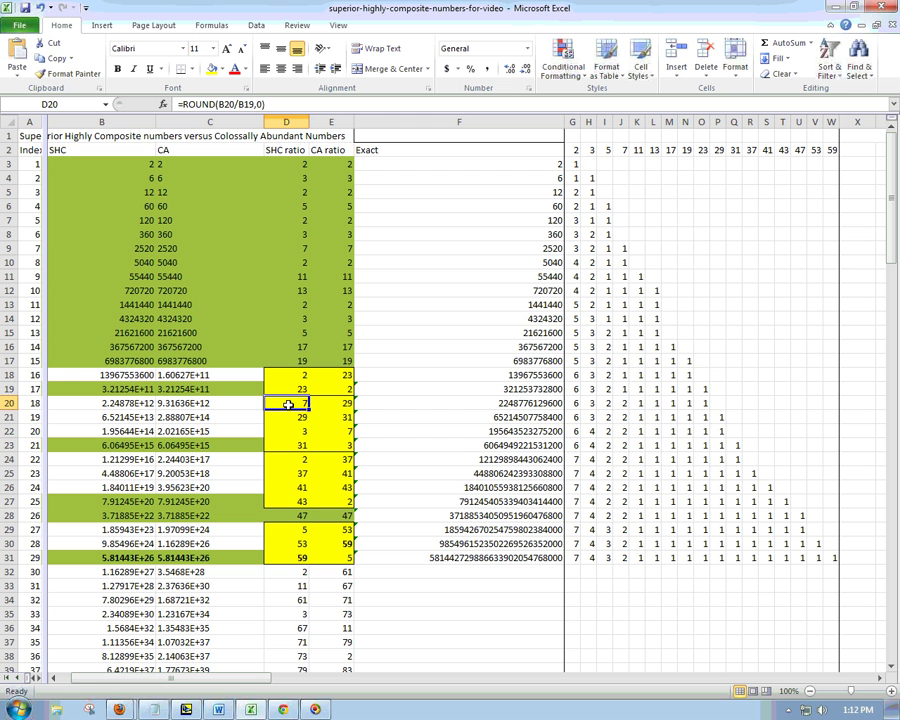
pyautogui.click(342, 398)
pyautogui.moveTo(292, 400); pyautogui.dragTo(341, 443)
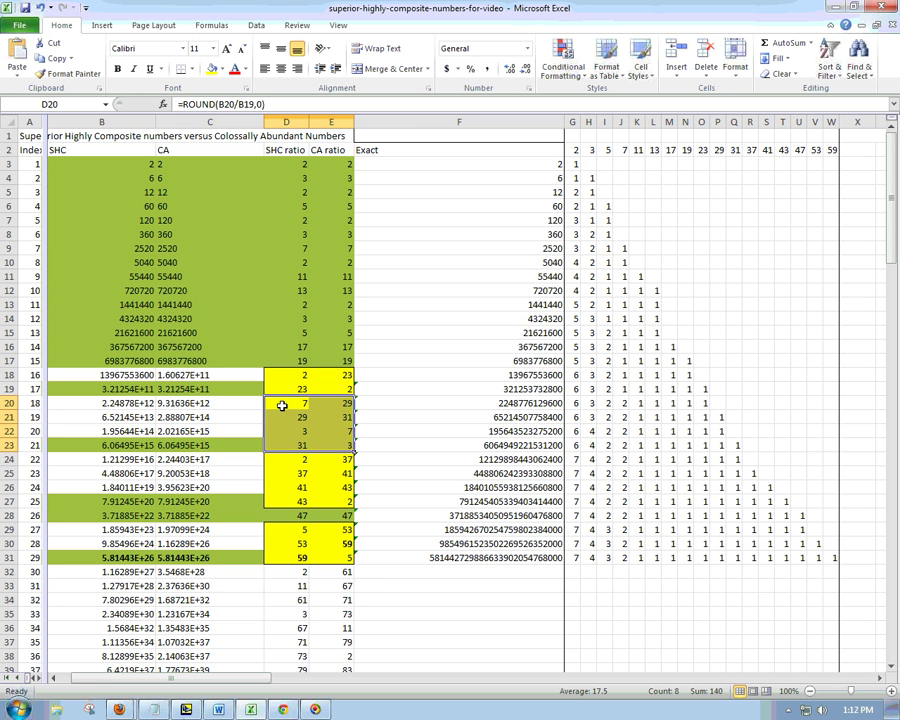
pyautogui.click(125, 445)
pyautogui.click(226, 443)
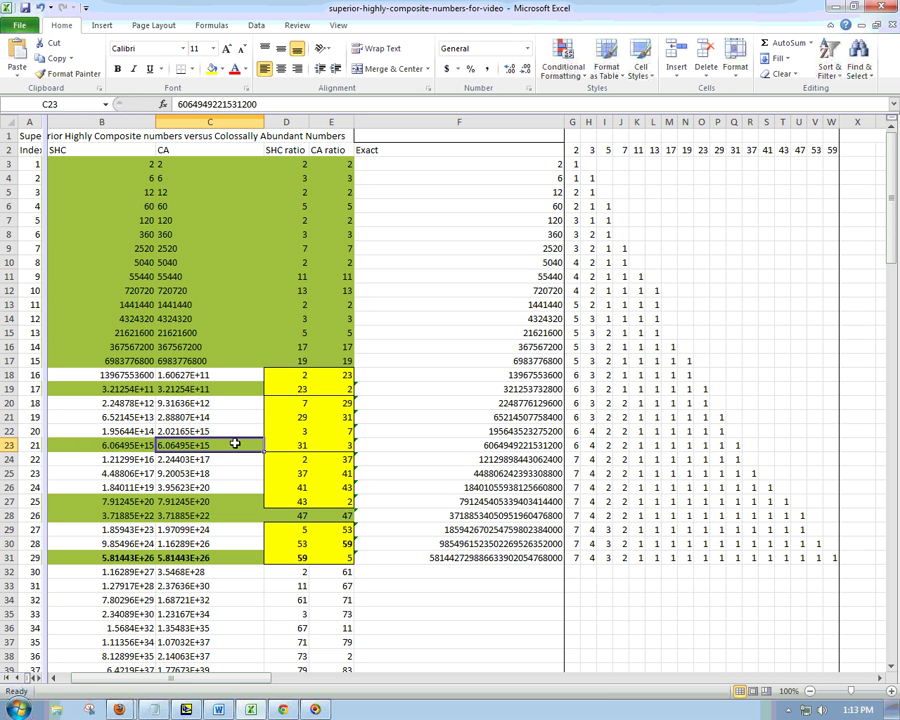
# - Compare the SHC and CA ratio blocks in rows 24 to 31 and the matching numbers in rows 27, 28 and 31
pyautogui.moveTo(288, 459); pyautogui.dragTo(336, 506)
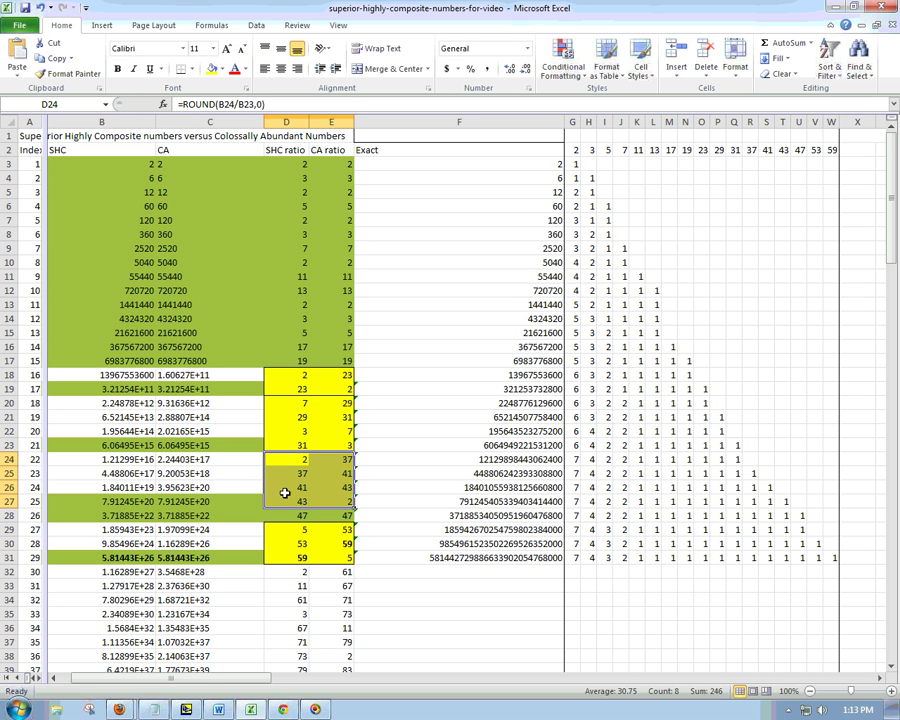
pyautogui.click(100, 501)
pyautogui.press('Down')
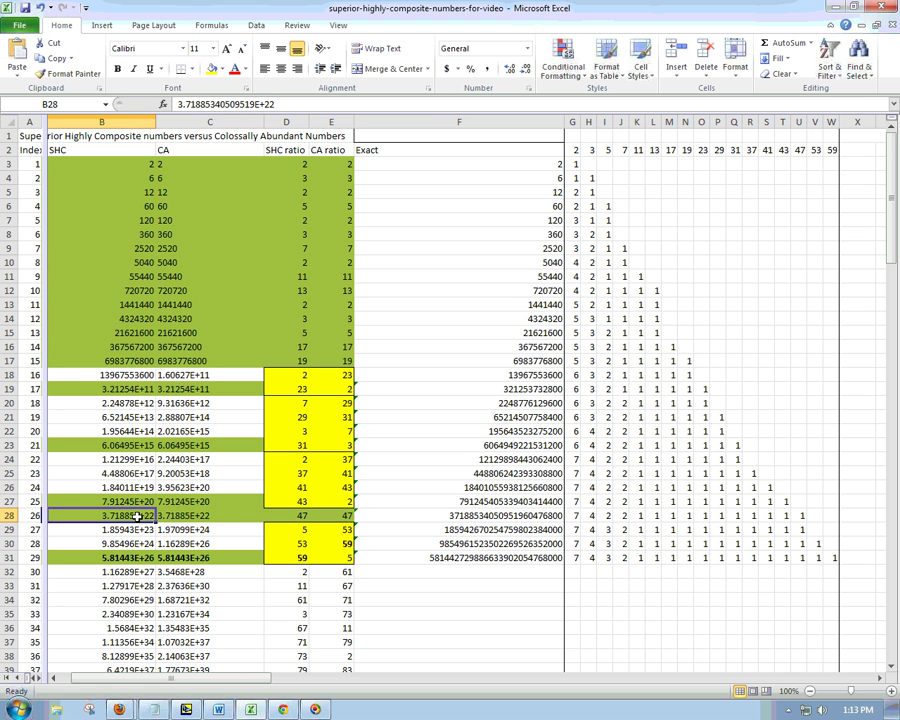
pyautogui.press('Right')
pyautogui.press('Right')
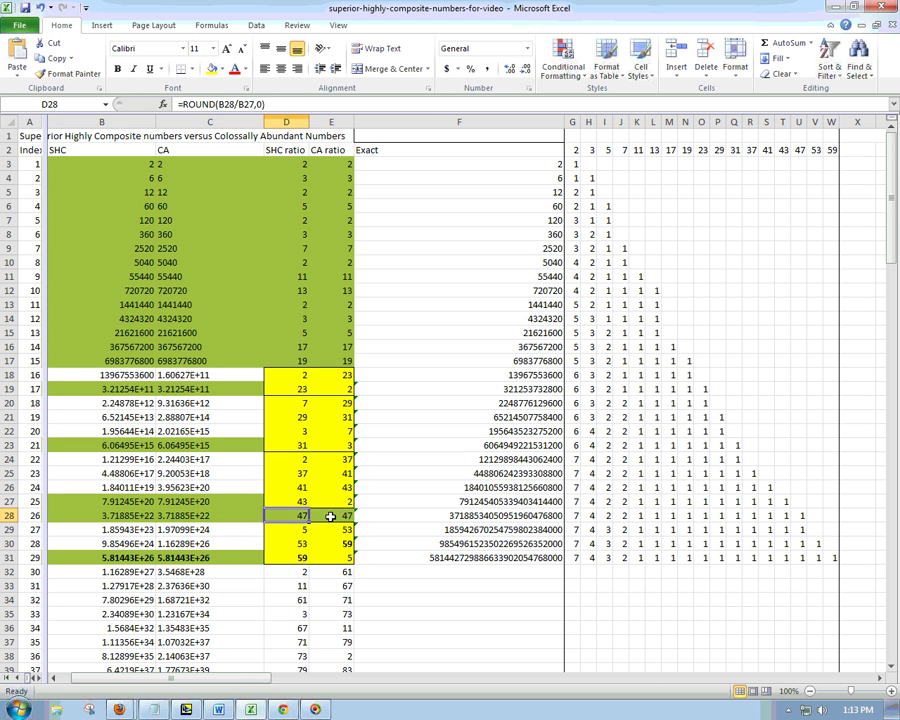
pyautogui.press('Right')
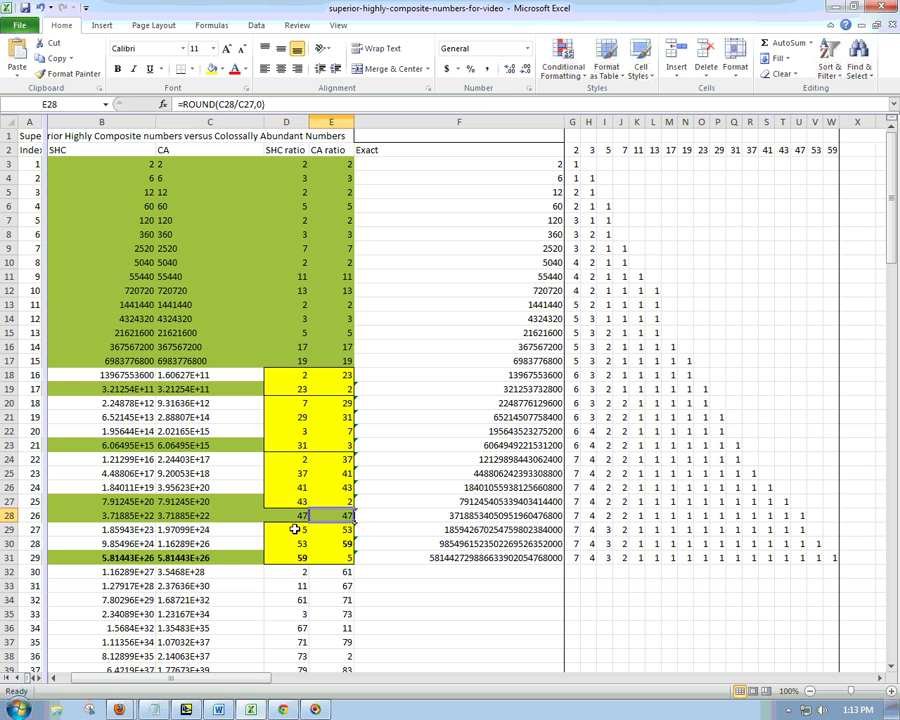
pyautogui.moveTo(287, 532); pyautogui.dragTo(329, 557)
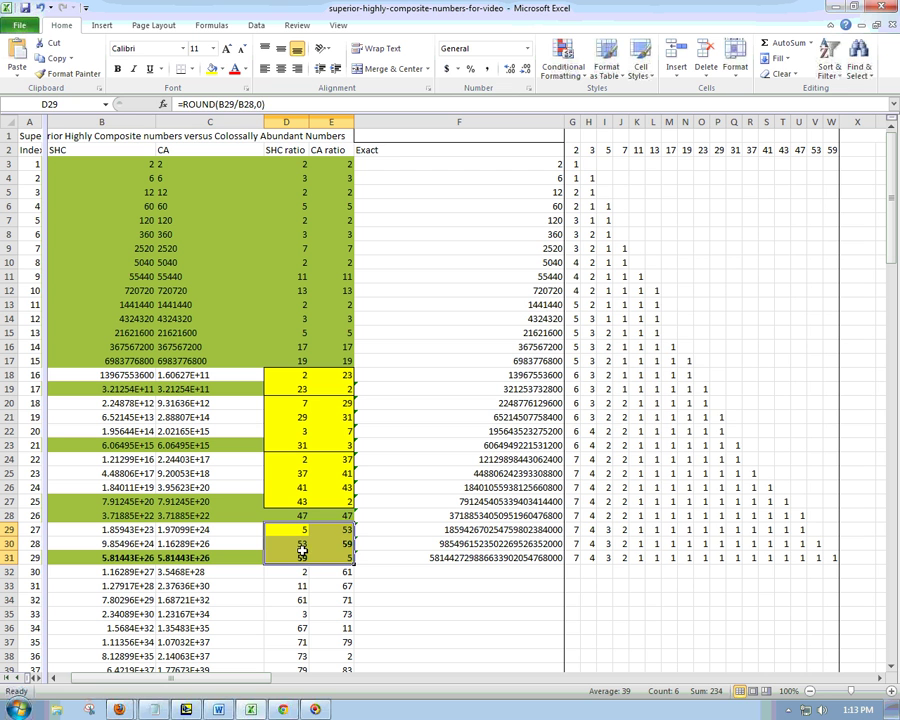
pyautogui.click(124, 560)
pyautogui.click(184, 558)
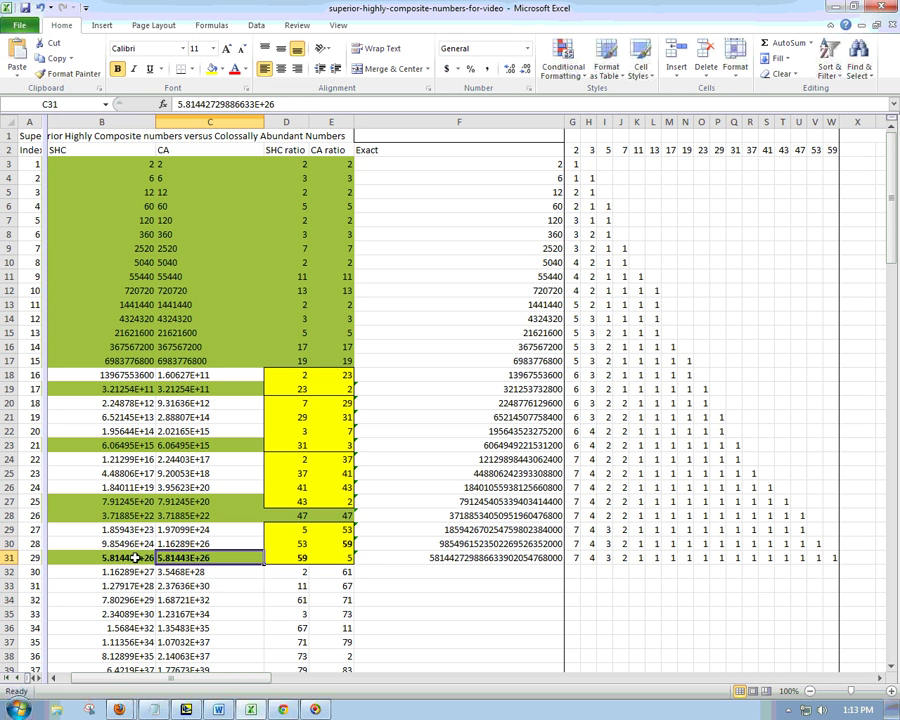
pyautogui.press('Left')
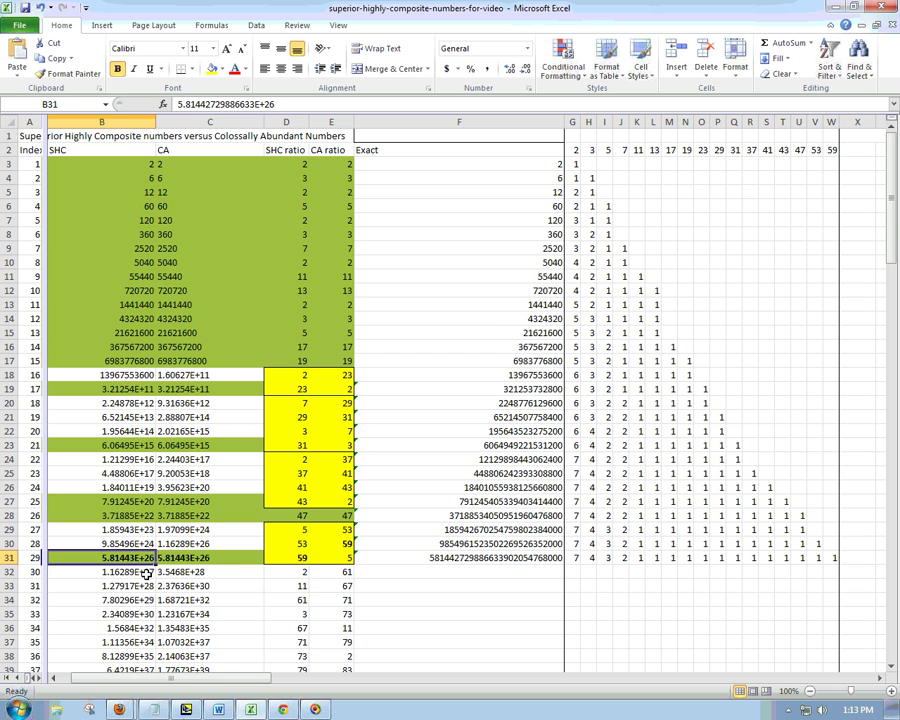
# - Examine the SHC and CA lists beyond row 31 and compare their two values at index 60
pyautogui.scroll(-1, 146, 573)
pyautogui.scroll(-1, 147, 571)
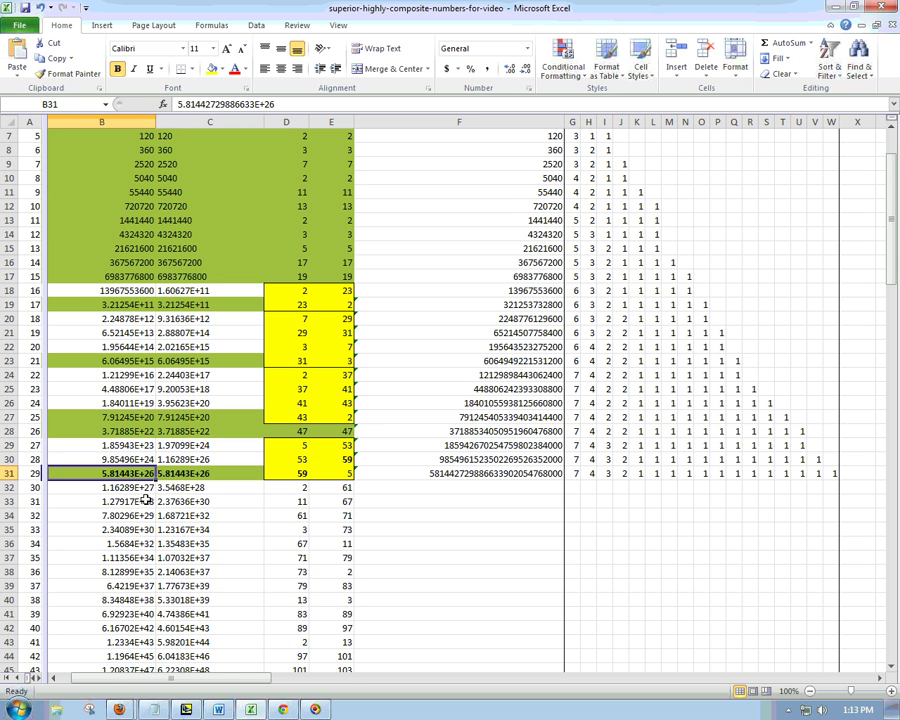
pyautogui.scroll(-1, 155, 505)
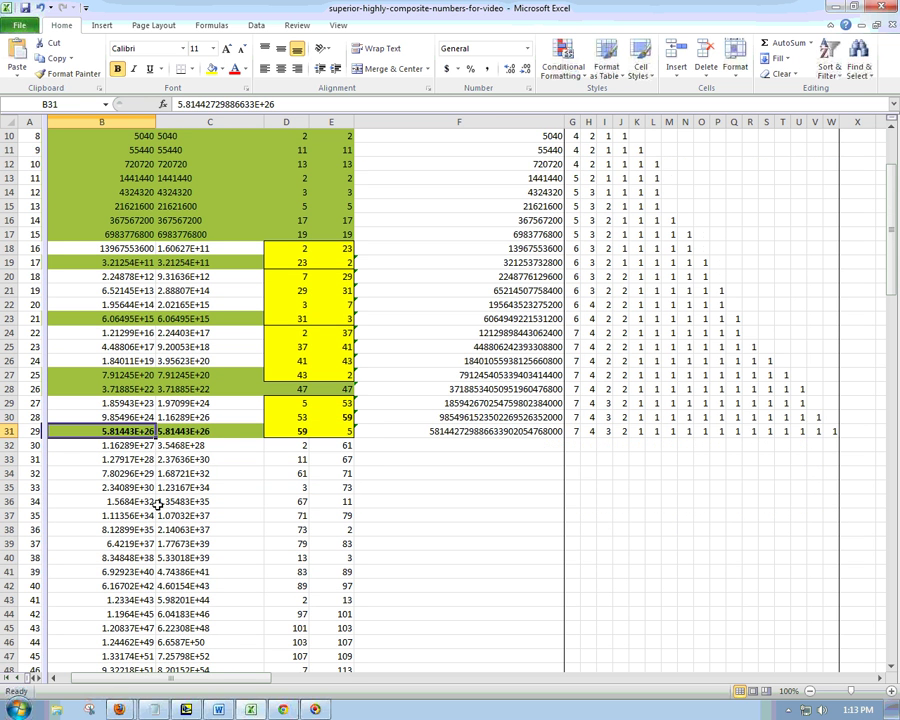
pyautogui.scroll(-1, 157, 505)
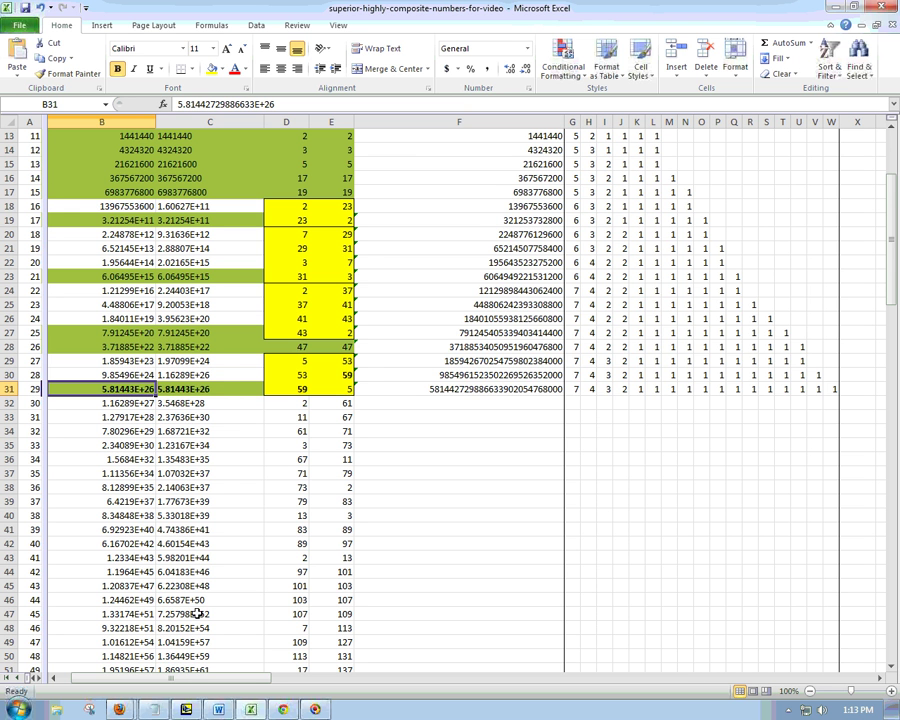
pyautogui.scroll(-2, 197, 614)
pyautogui.scroll(-4, 196, 592)
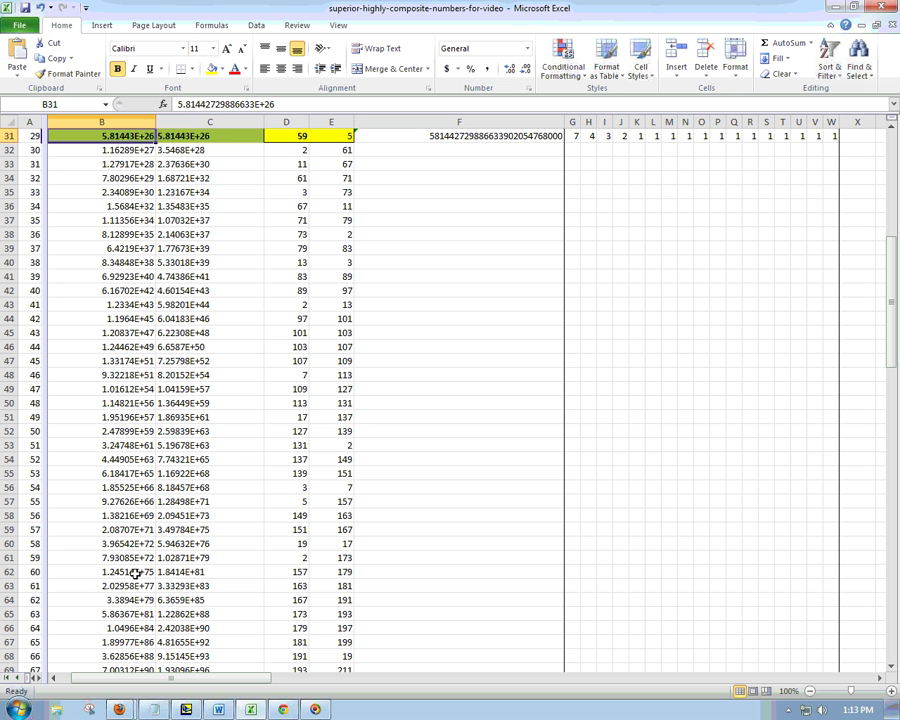
pyautogui.click(120, 572)
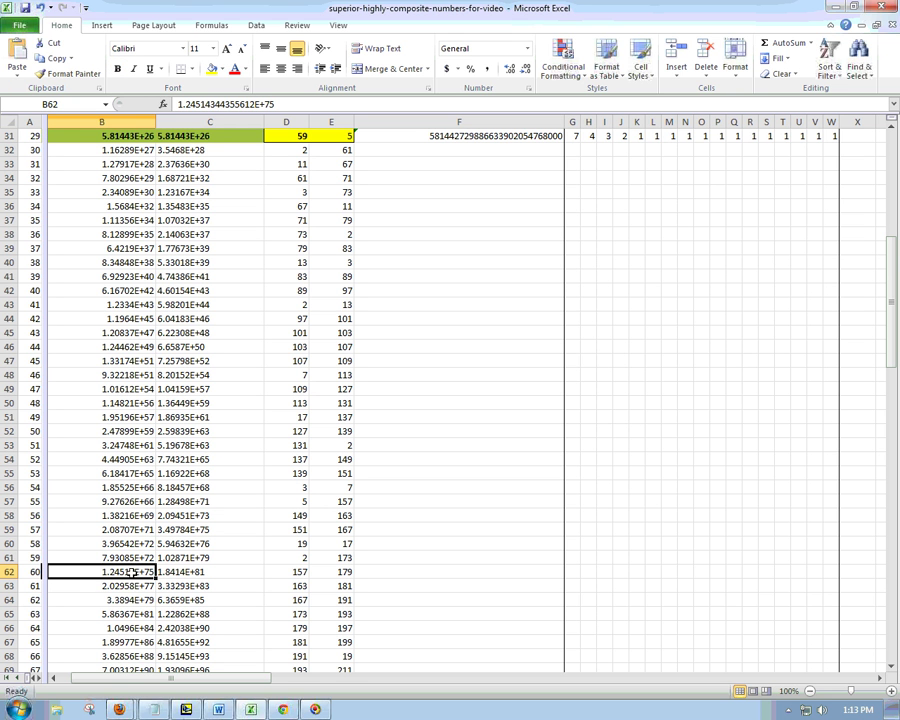
pyautogui.click(193, 574)
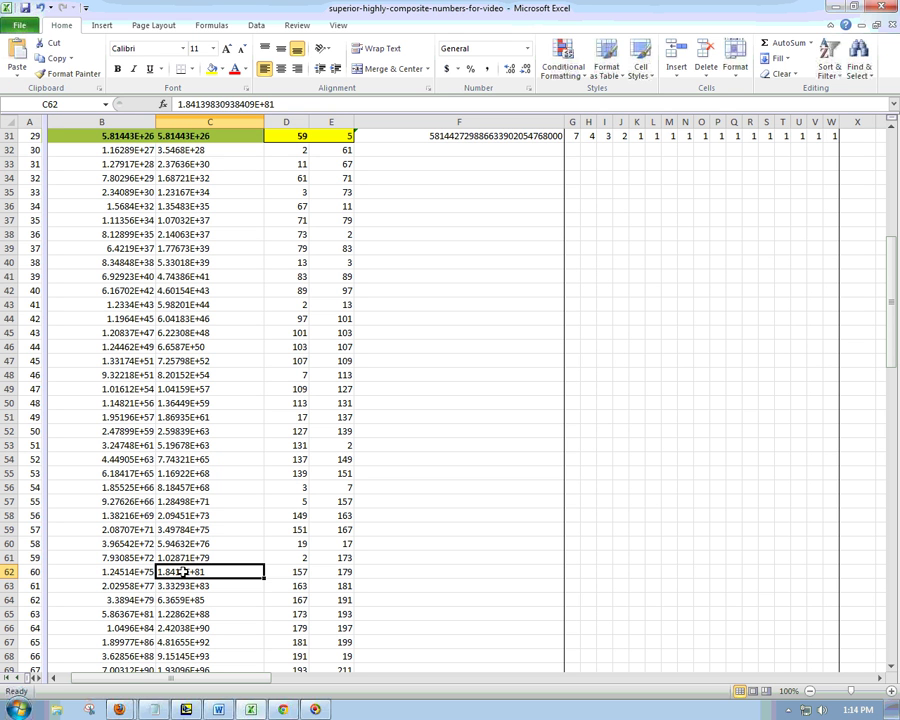
pyautogui.click(128, 571)
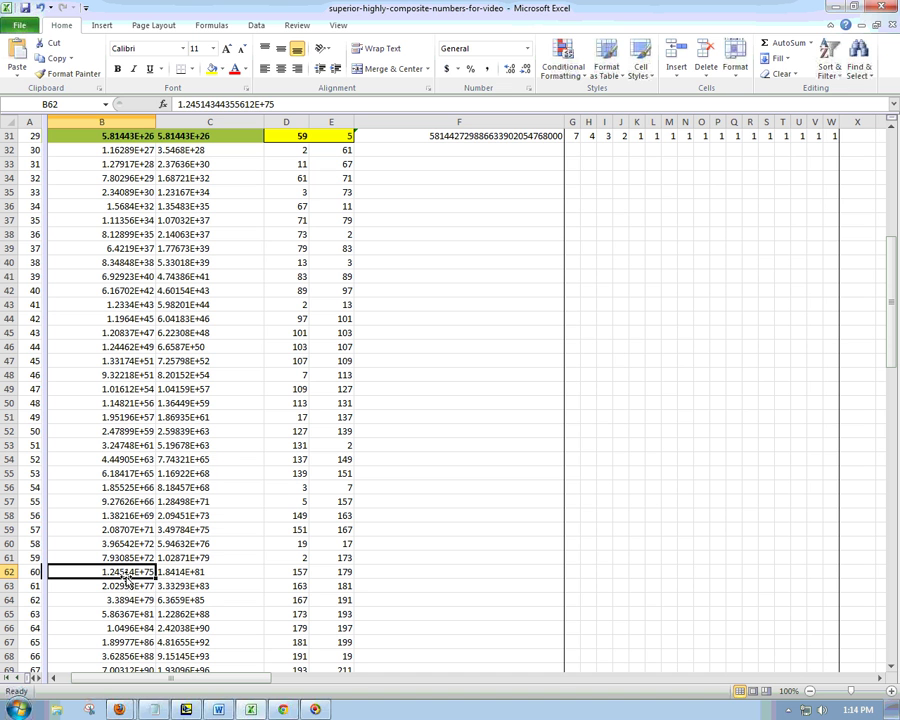
pyautogui.click(213, 572)
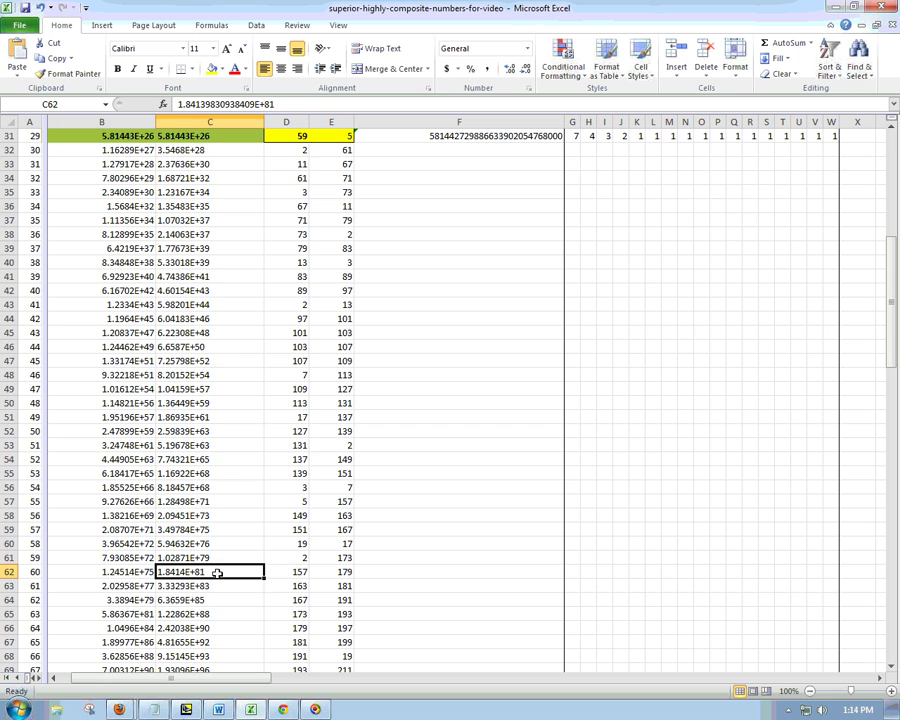
# - Review the SHC and CA numbers in B3:C31, comparing the first entries of both lists
pyautogui.scroll(4, 217, 572)
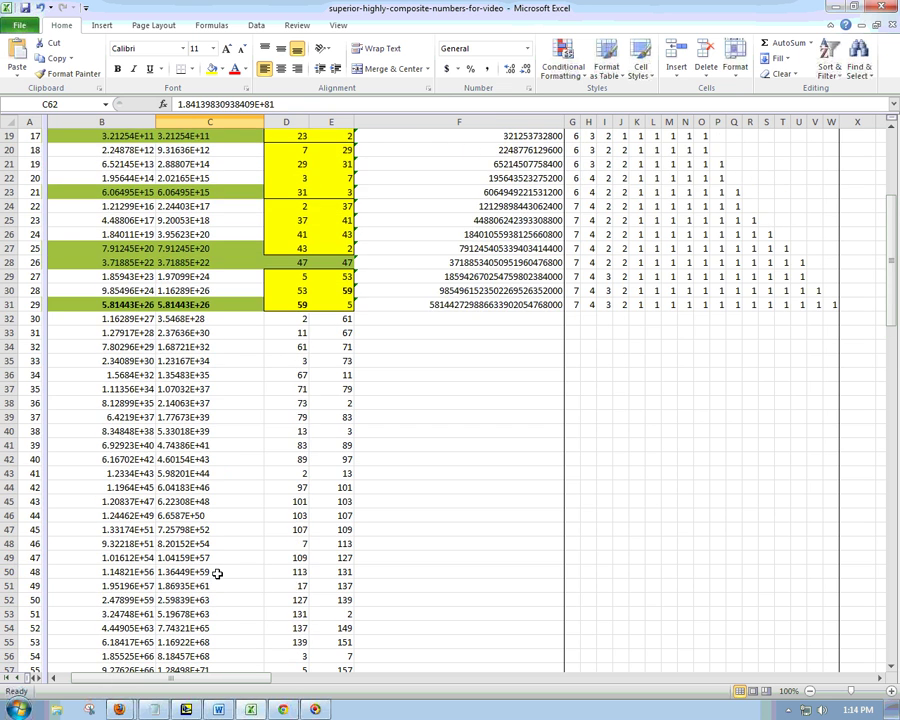
pyautogui.scroll(6, 217, 572)
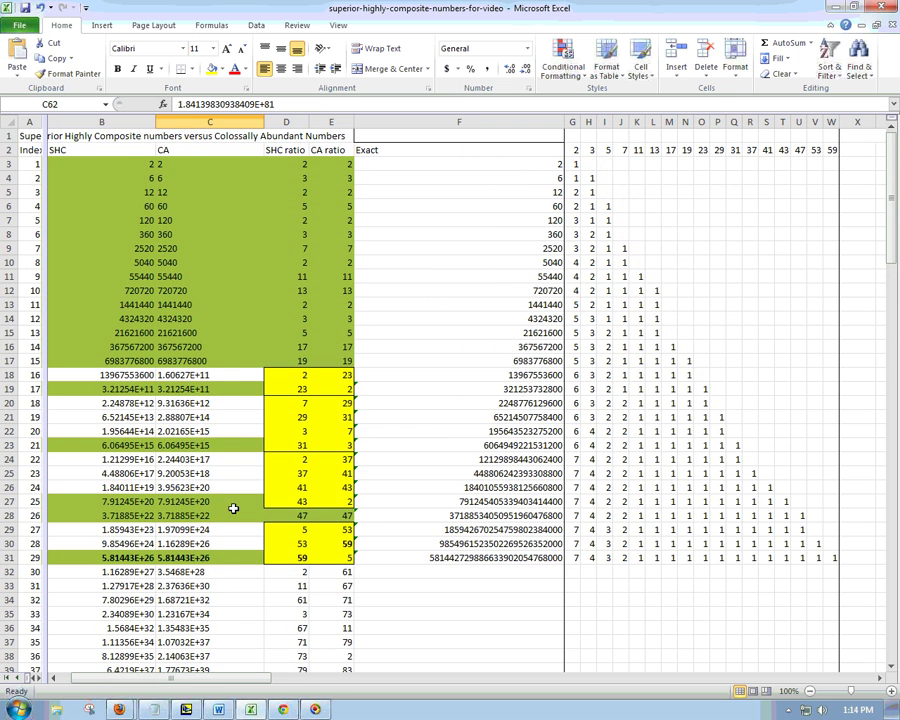
pyautogui.click(90, 118)
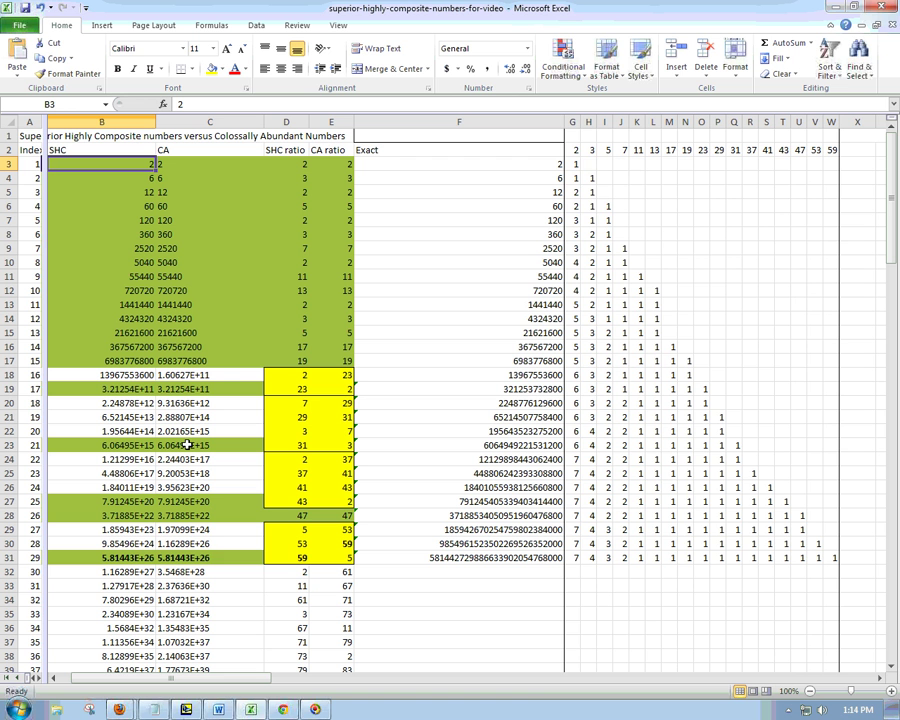
pyautogui.keyDown('shift'); pyautogui.click(210, 557); pyautogui.keyUp('shift')
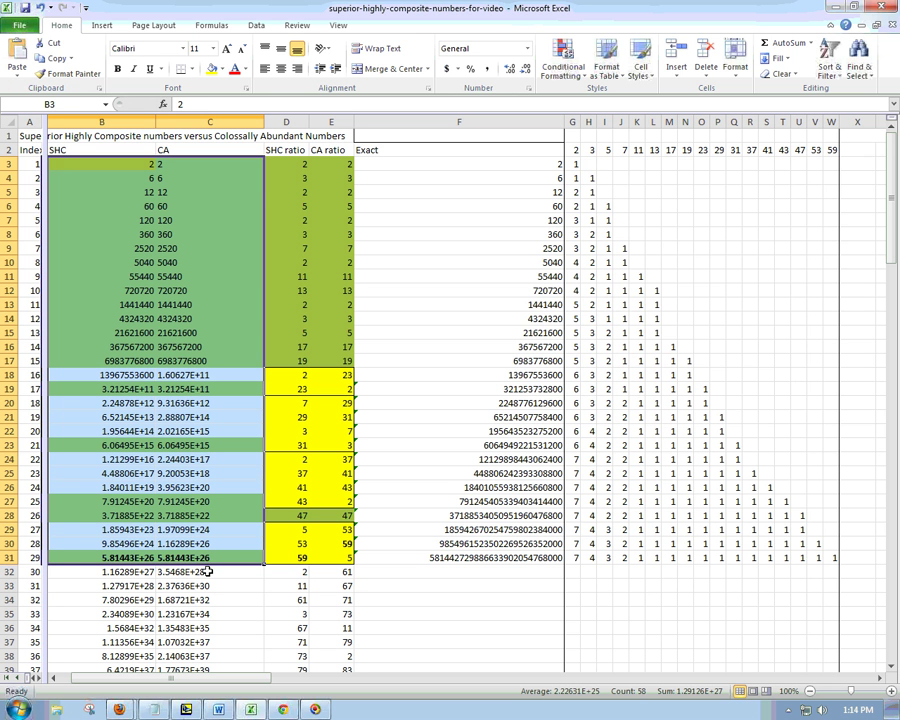
pyautogui.click(213, 562)
pyautogui.click(213, 557)
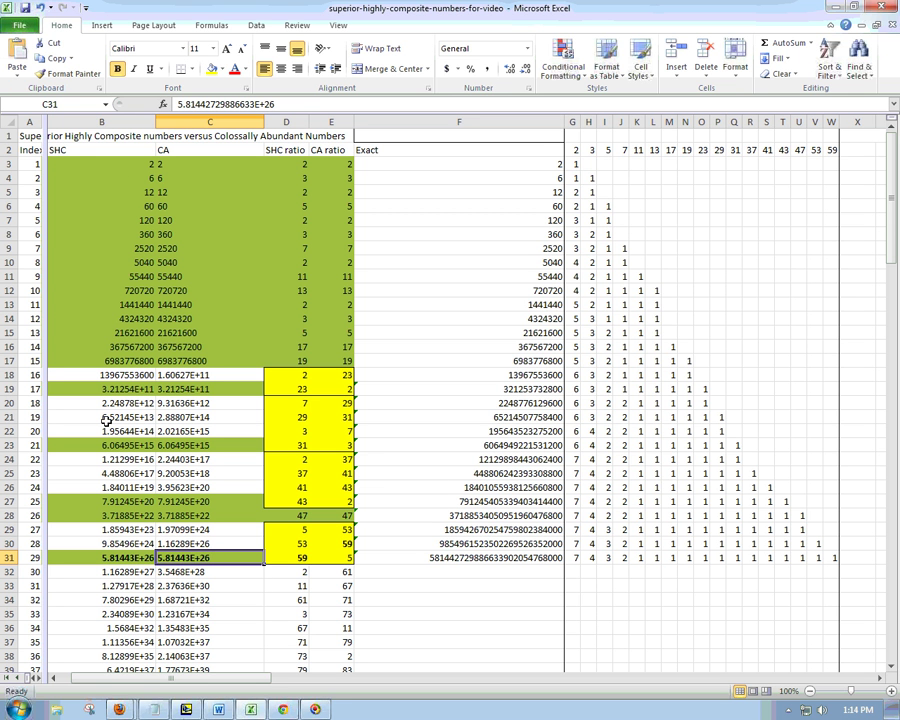
pyautogui.click(131, 164)
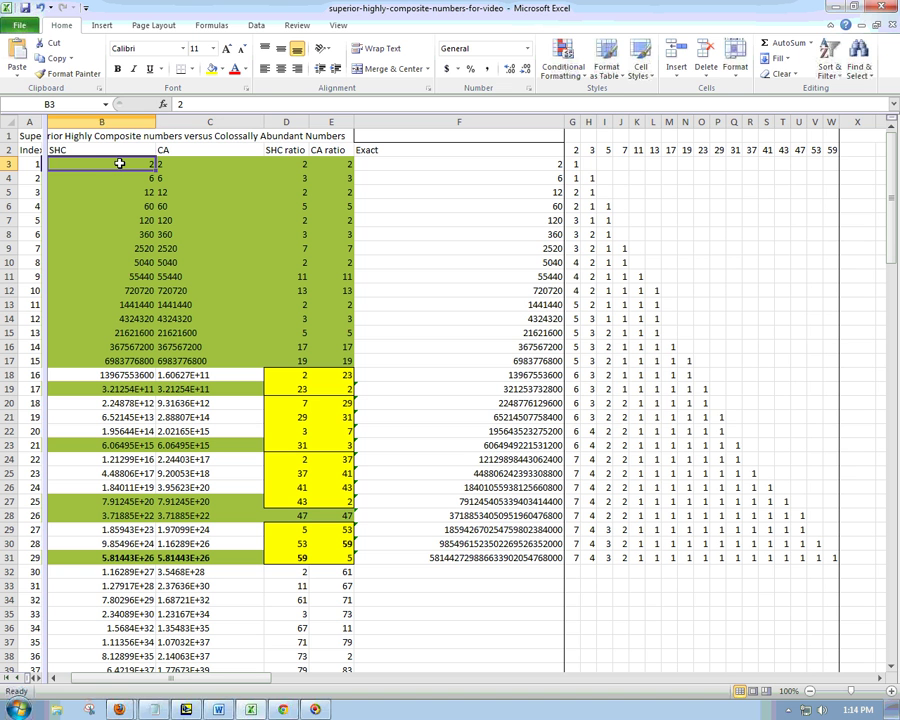
pyautogui.click(200, 165)
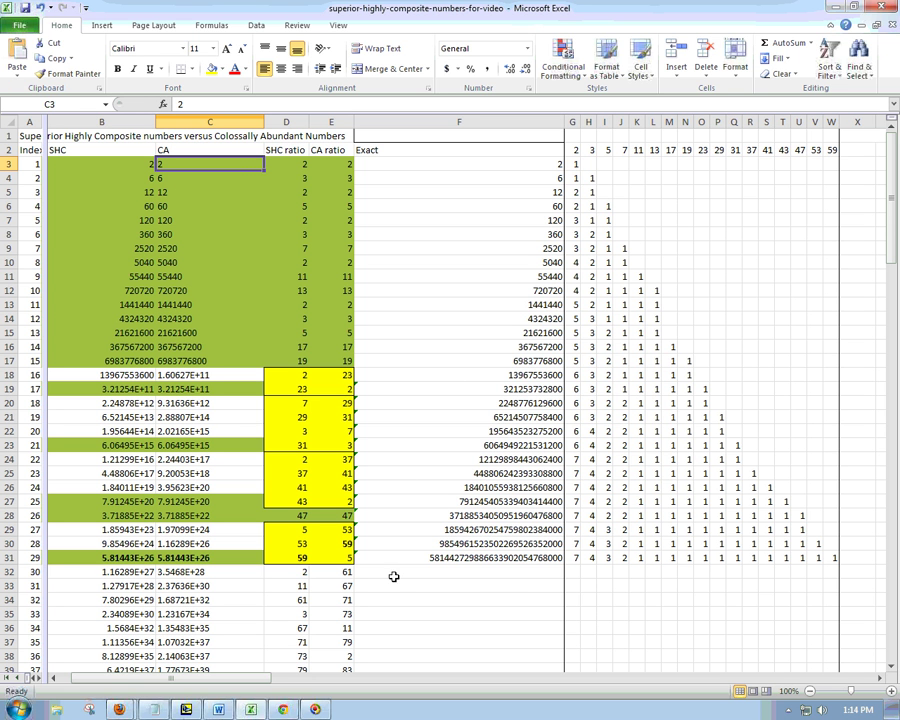
# - Examine the prime exponents of the row 31 number across the primes 2 to 59
pyautogui.click(103, 559)
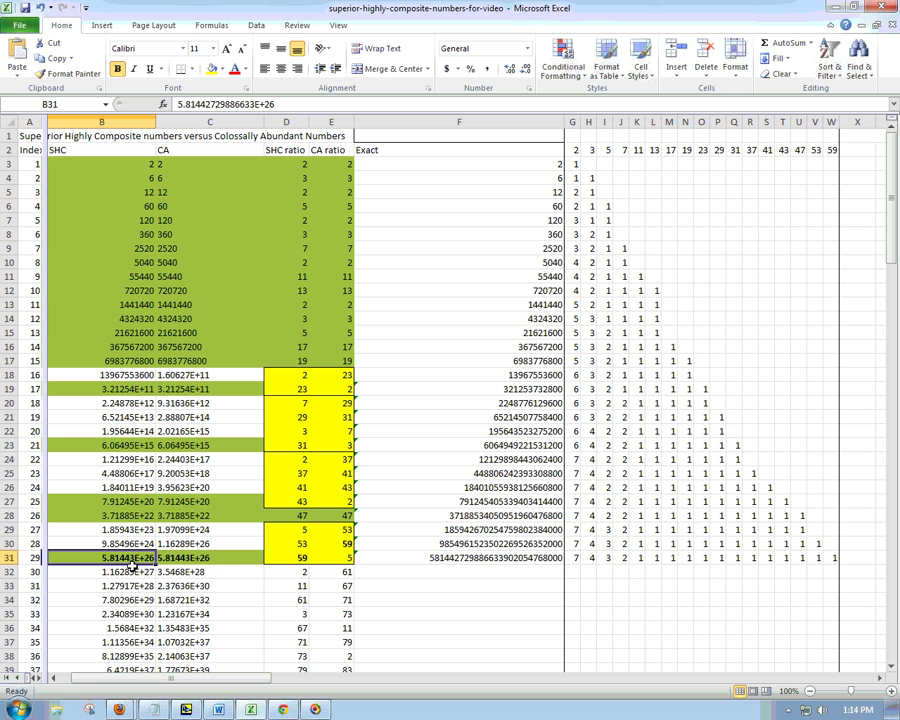
pyautogui.click(575, 560)
pyautogui.click(830, 558)
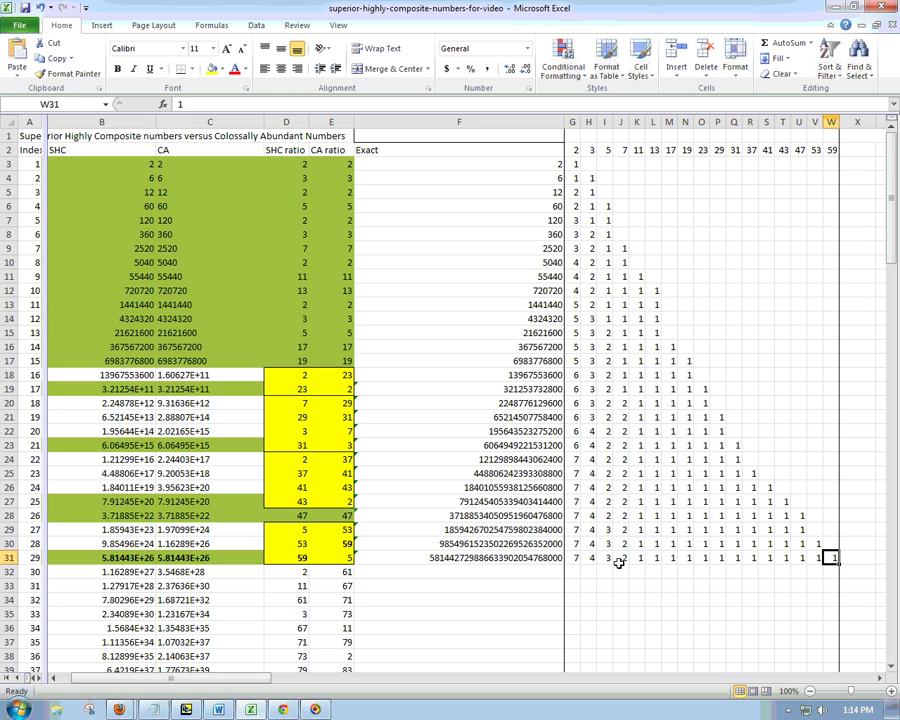
pyautogui.click(574, 559)
pyautogui.click(590, 559)
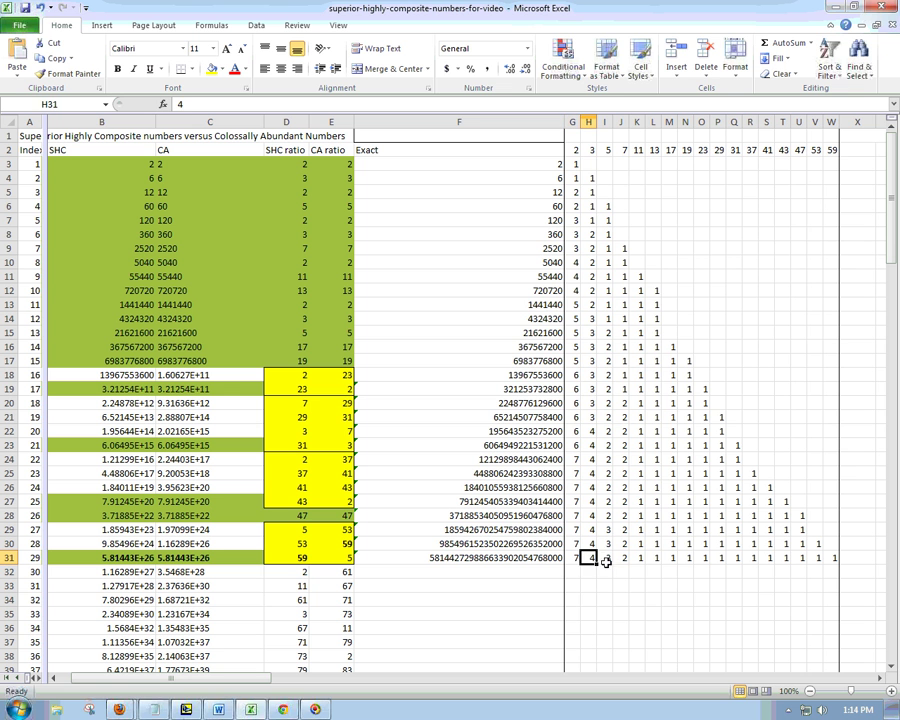
pyautogui.click(606, 559)
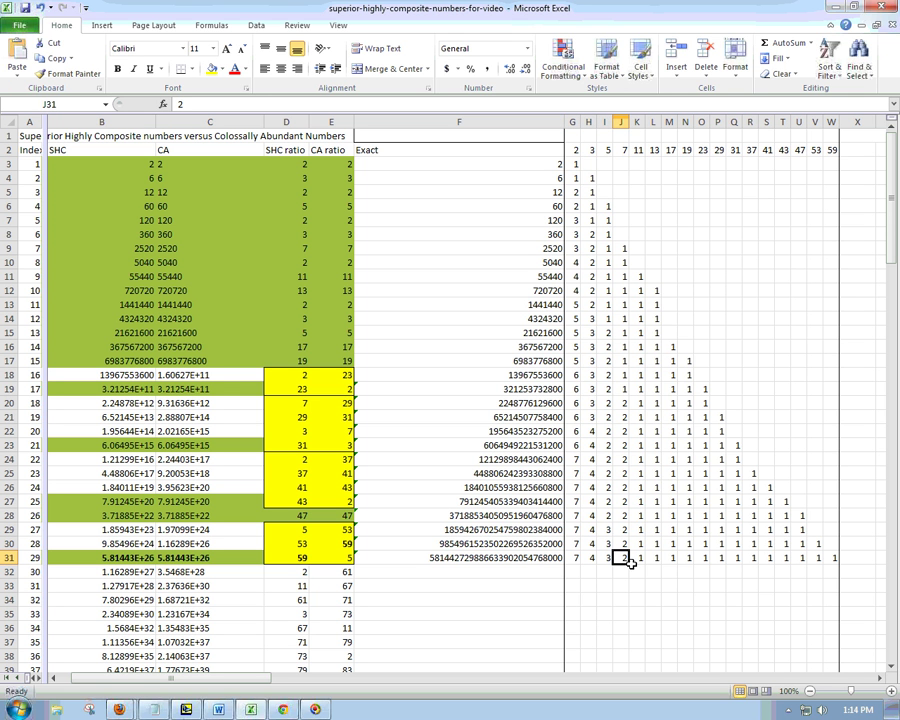
pyautogui.click(623, 559)
pyautogui.click(640, 559)
pyautogui.click(655, 559)
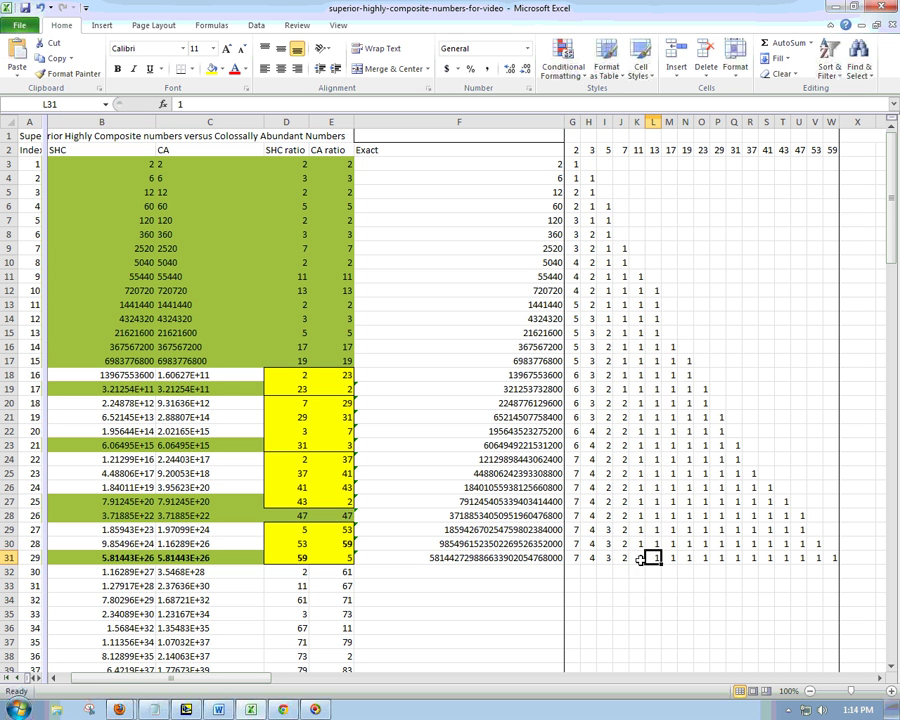
pyautogui.click(832, 560)
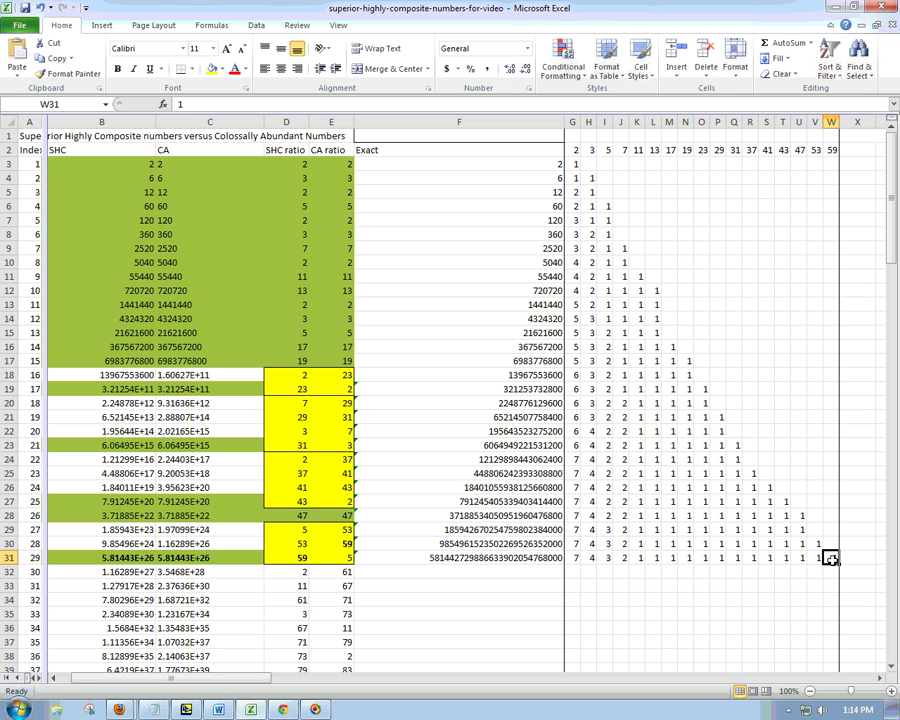
# - Compare the row 17 SHC and CA numbers, and highlight the same ten-digit number in the Scientific WorkPlace notes on the SHC and CA intersection
pyautogui.click(134, 362)
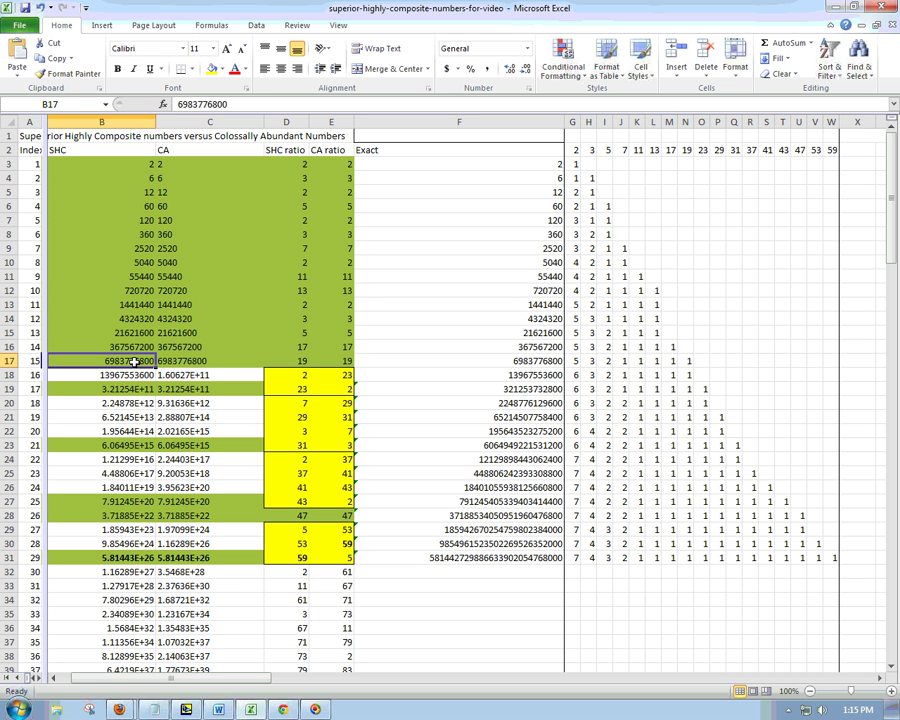
pyautogui.click(186, 363)
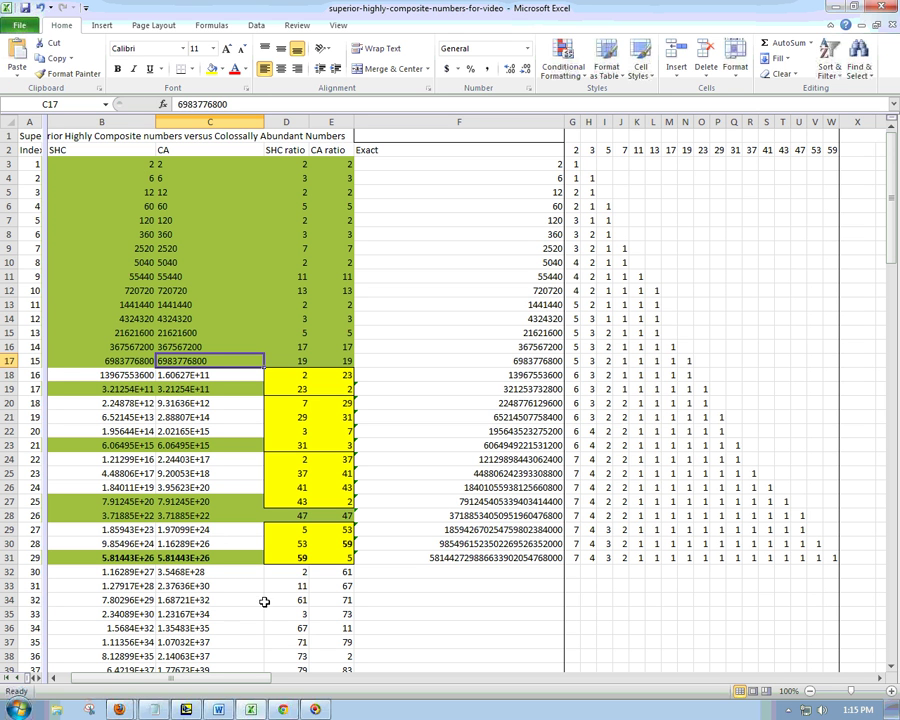
pyautogui.click(186, 710)
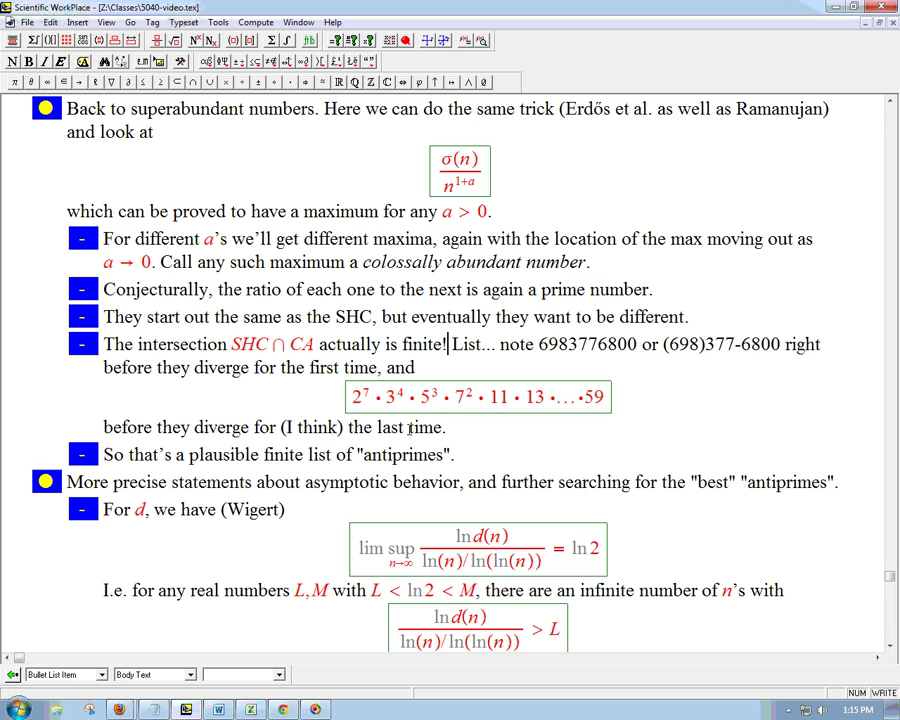
pyautogui.moveTo(540, 343); pyautogui.dragTo(637, 351)
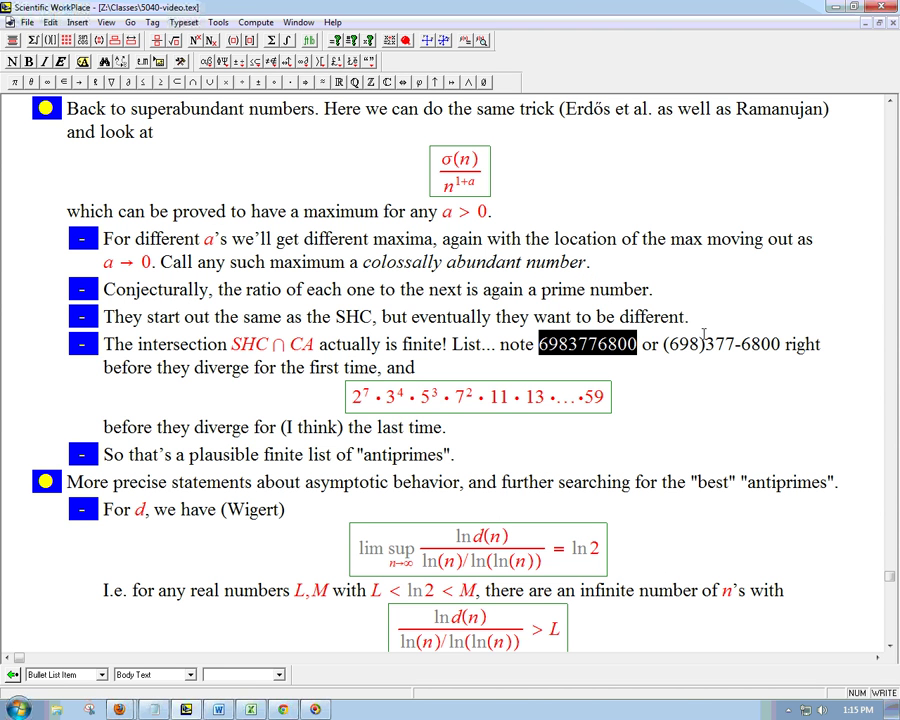